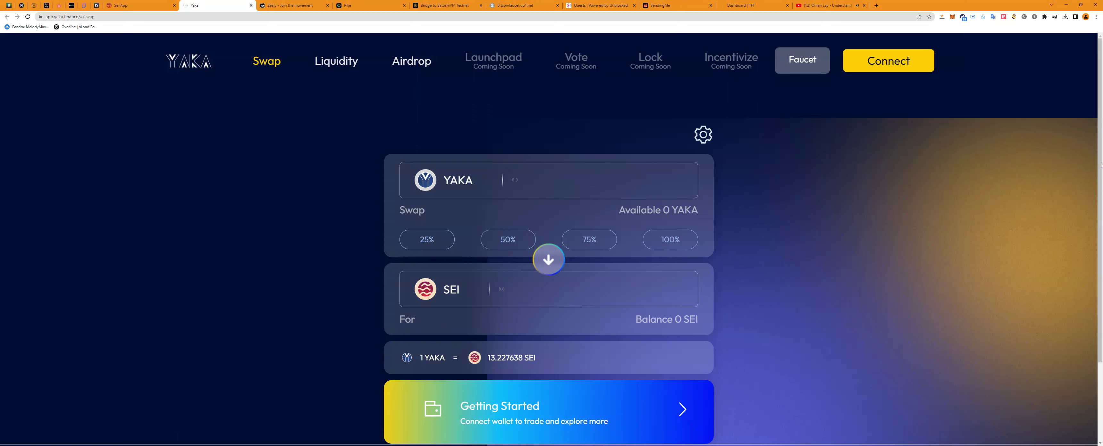
# Connect a Keplr wallet and get 5 test SEI from the Faucet, confirmed in SeiScan
pyautogui.click(886, 68)
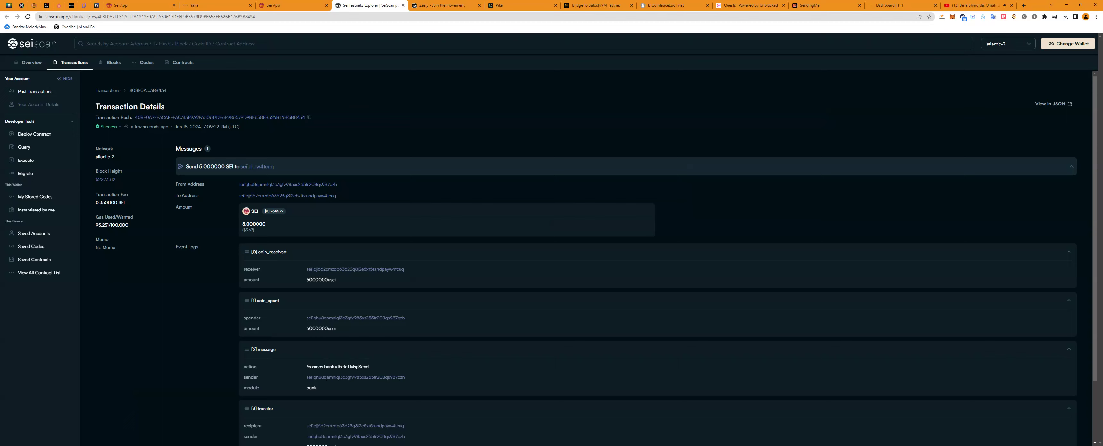
# Close the SeiScan transaction tab and go back to the Yaka swap page
pyautogui.click(403, 6)
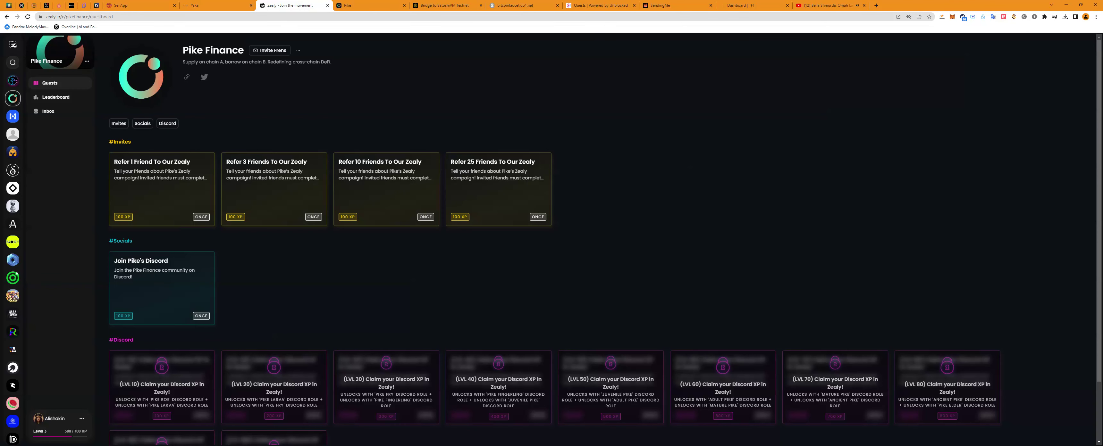
pyautogui.click(227, 6)
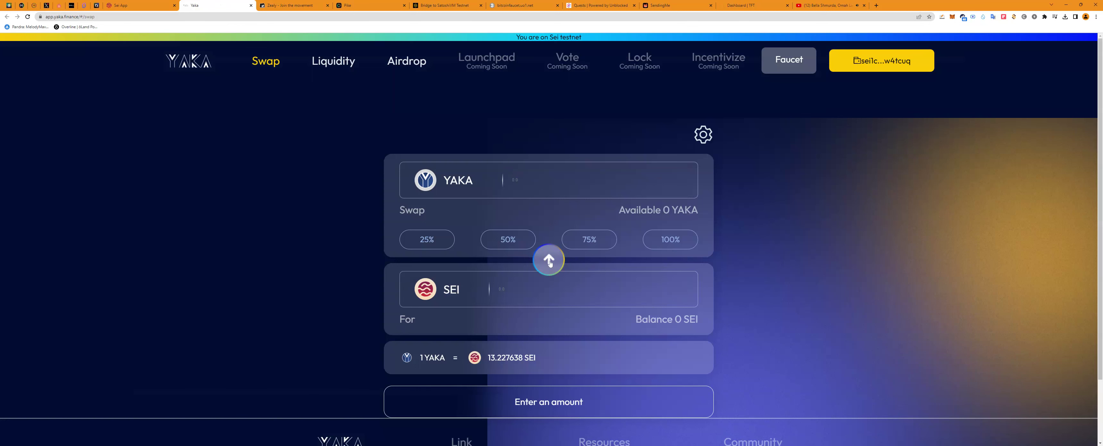
# Reverse the pair and swap 1 SEI for about 0.075124 YAKA
pyautogui.click(550, 262)
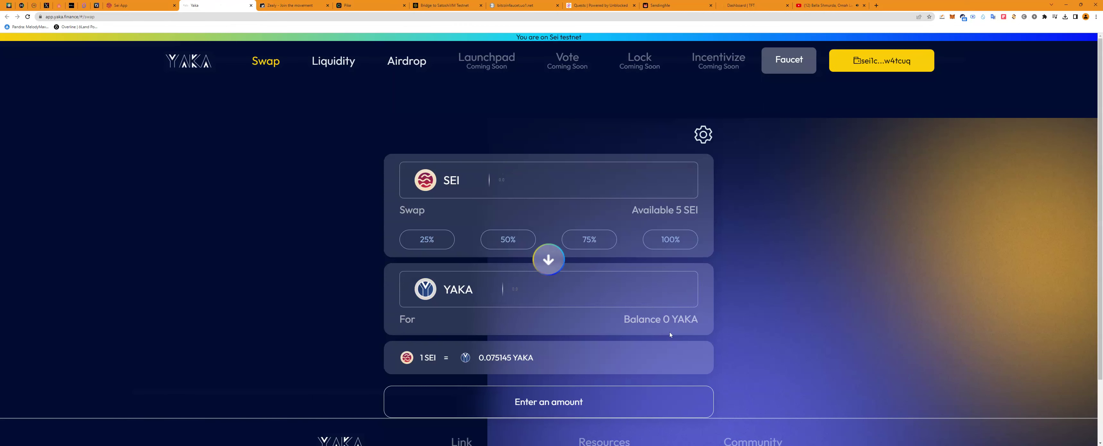
pyautogui.click(475, 295)
pyautogui.click(444, 245)
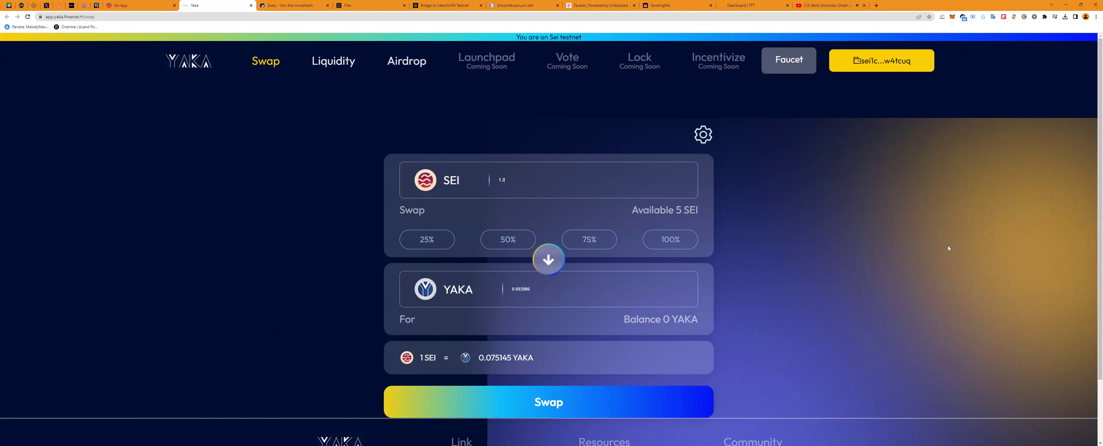
pyautogui.click(545, 404)
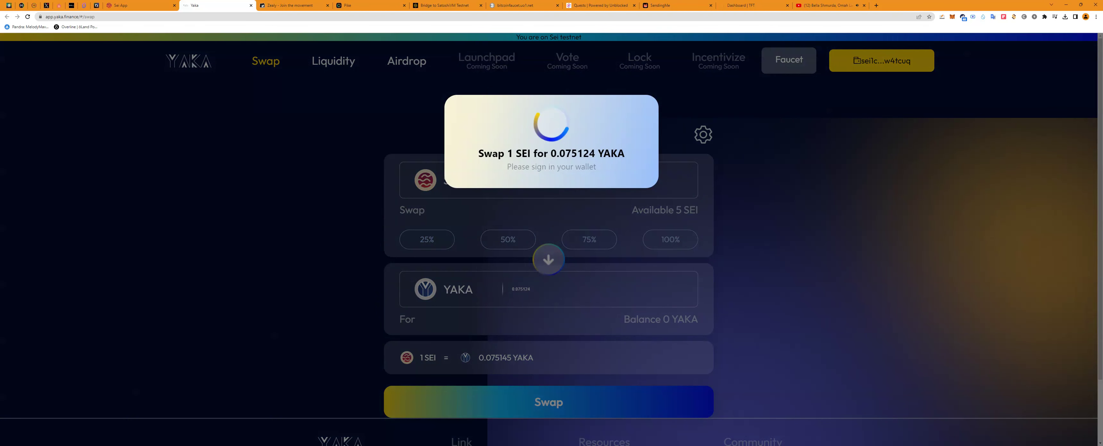
pyautogui.click(458, 290)
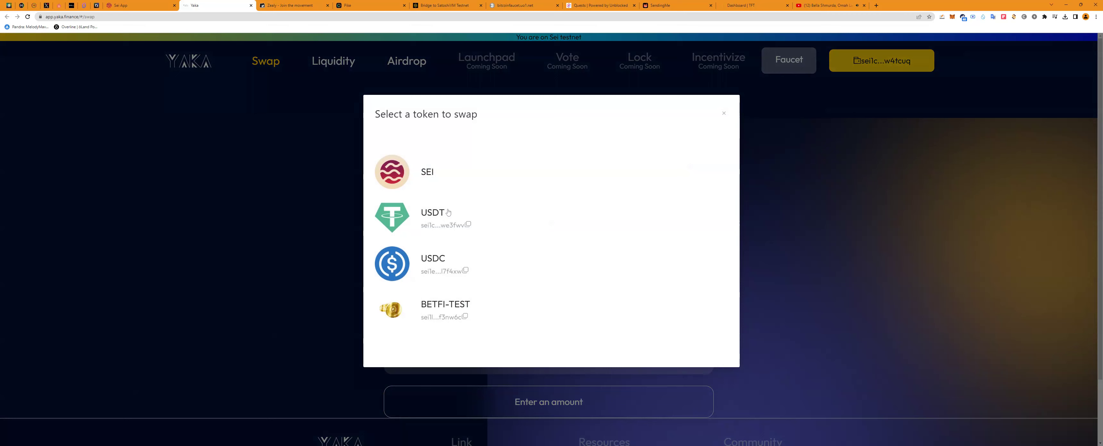
# Swap 1 SEI for USDT
pyautogui.click(428, 222)
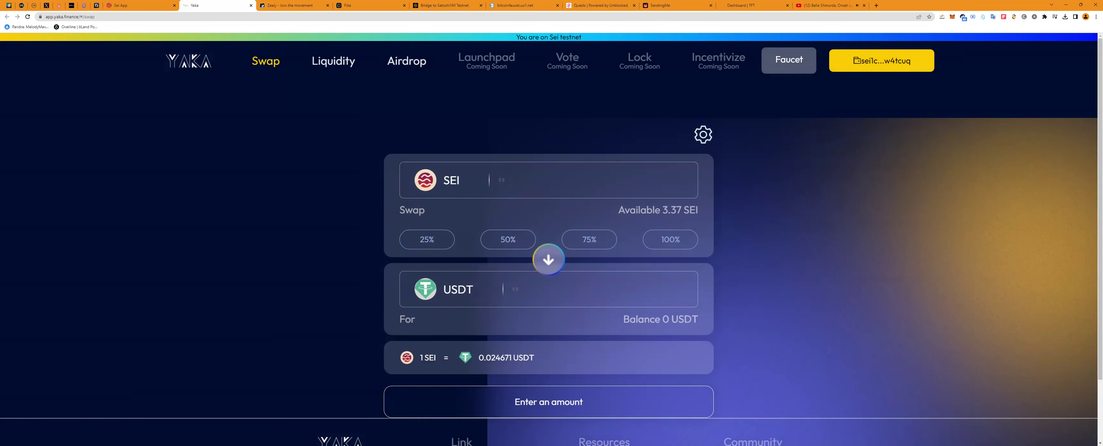
pyautogui.write('1')
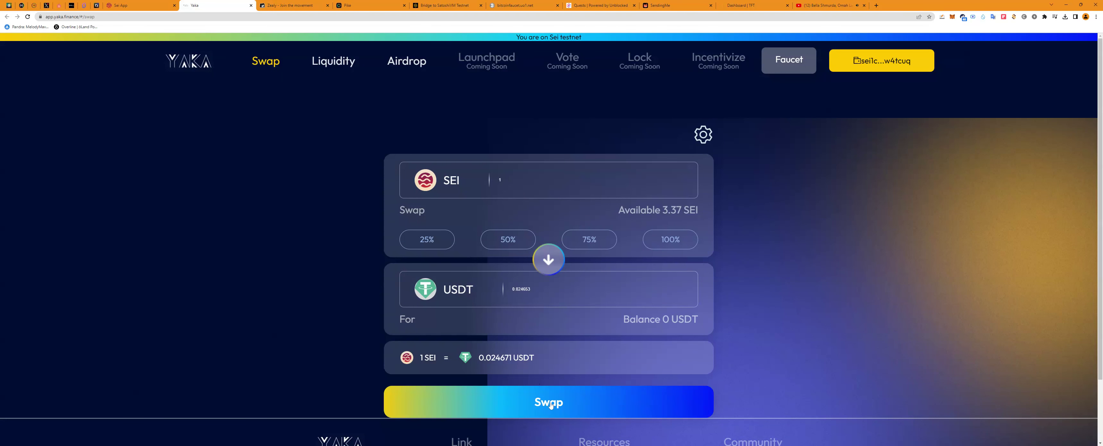
pyautogui.click(585, 391)
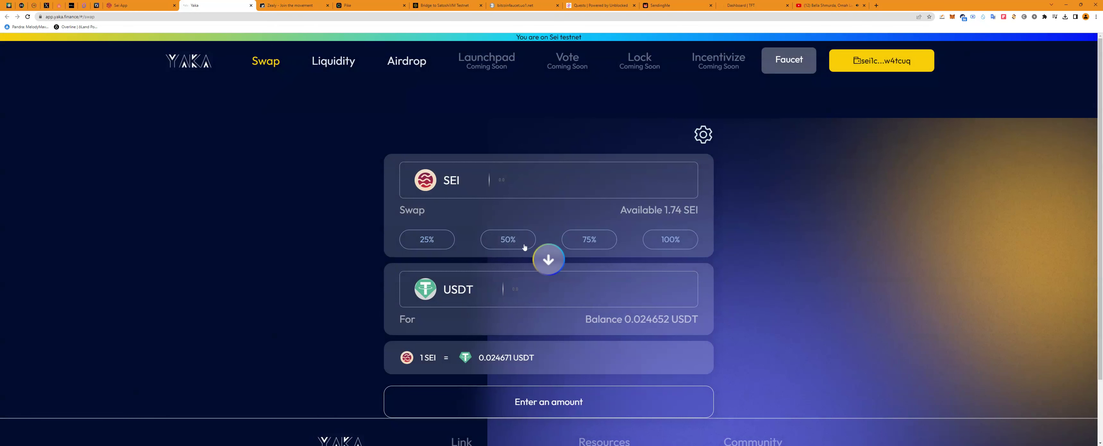
# Swap another 1 SEI for USDC and dismiss the success popup
pyautogui.click(471, 291)
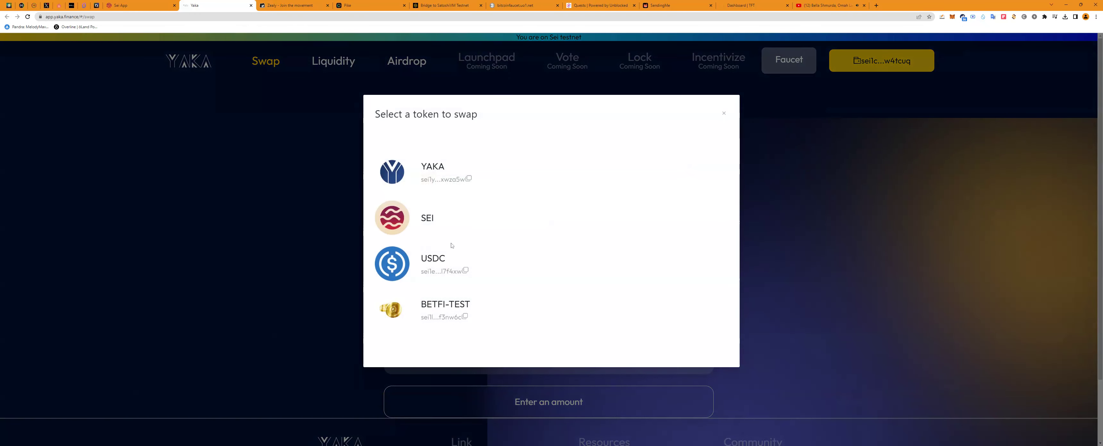
pyautogui.click(453, 262)
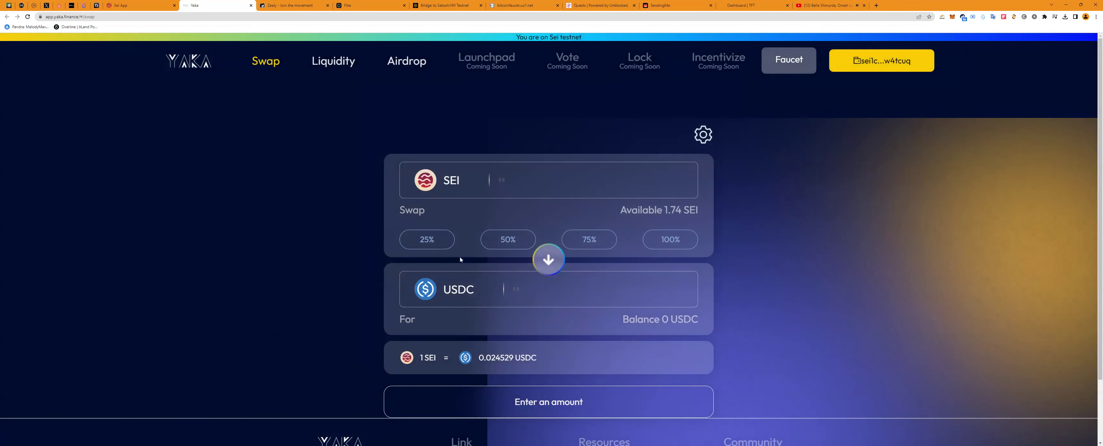
pyautogui.click(557, 180)
pyautogui.write('1')
pyautogui.click(548, 402)
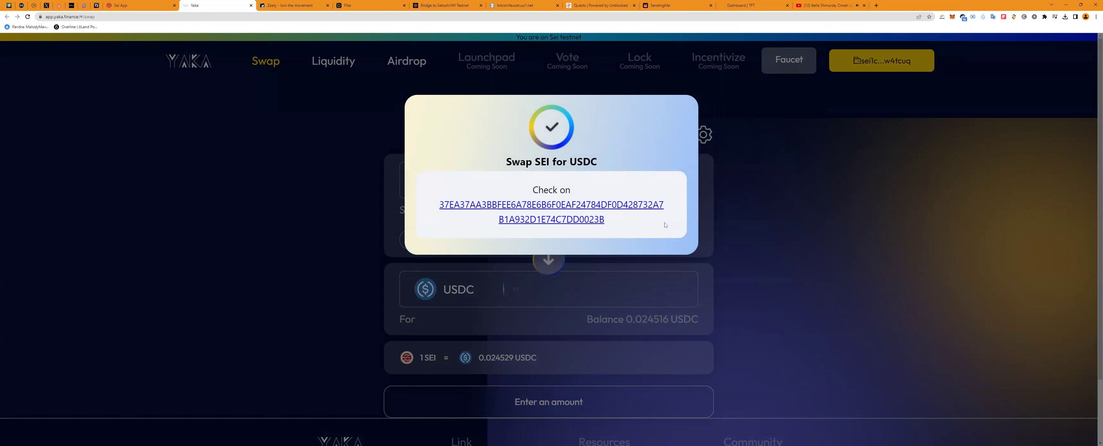
pyautogui.click(697, 277)
# Leave the receive token unchanged and go to the Liquidity pools list
pyautogui.click(456, 290)
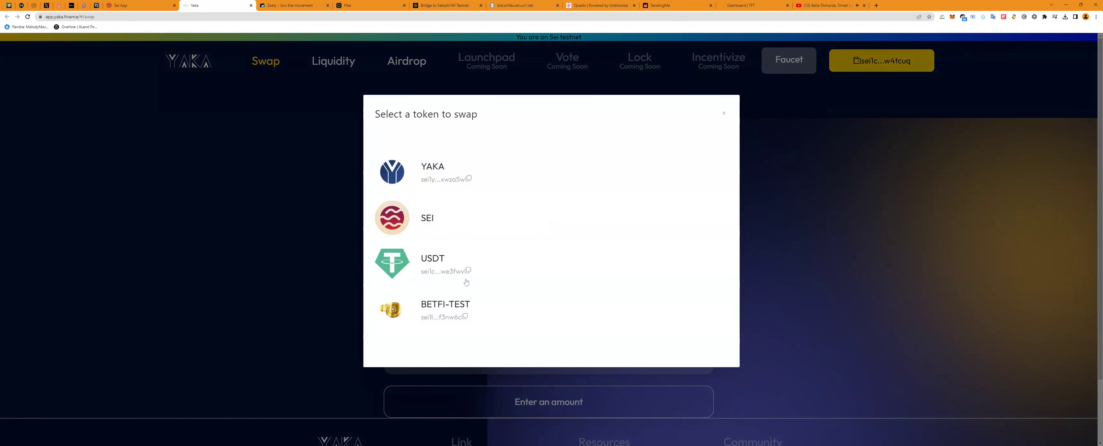
pyautogui.click(803, 189)
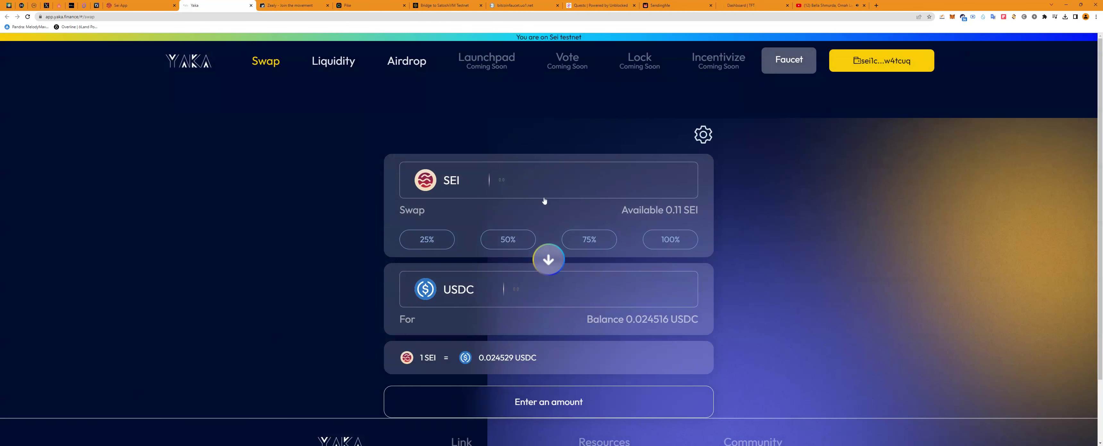
pyautogui.click(348, 63)
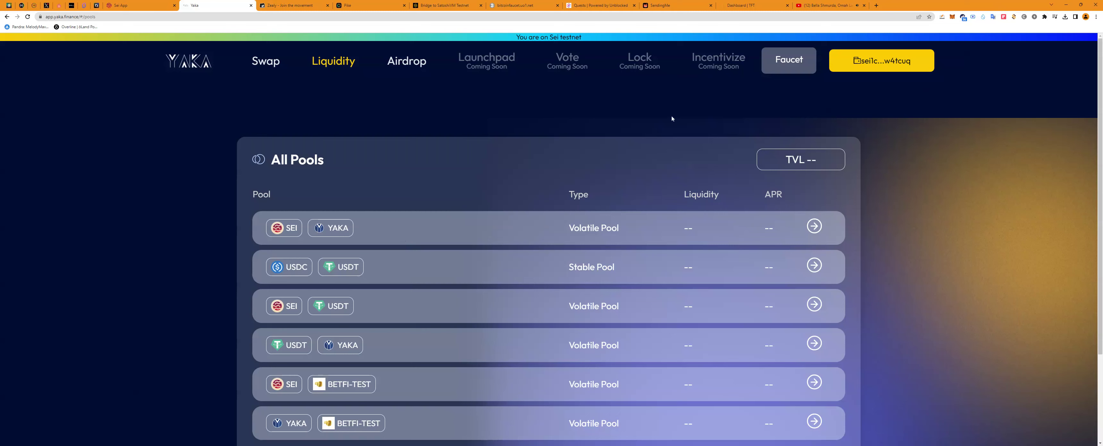
# Open the SEI/YAKA volatile pool page and fill its deposit with the full 0.11 SEI
pyautogui.scroll(-3, 490, 220)
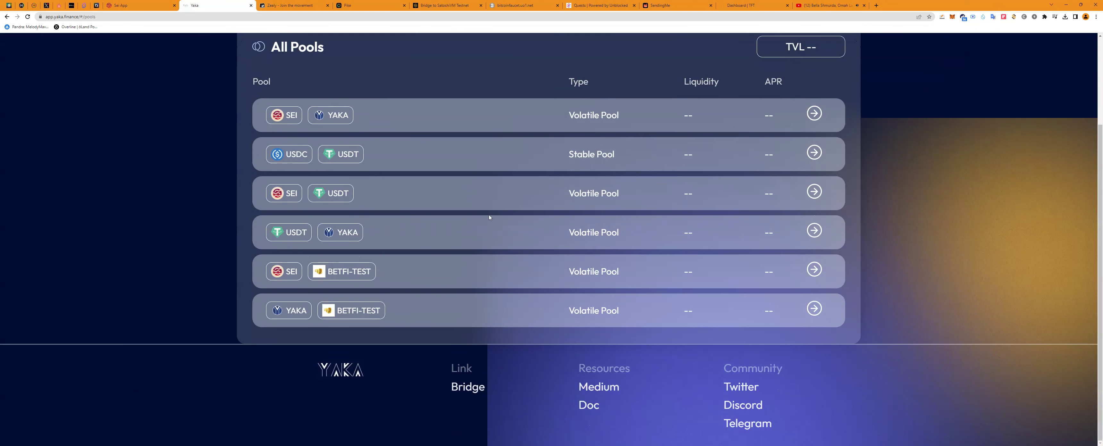
pyautogui.scroll(2, 489, 217)
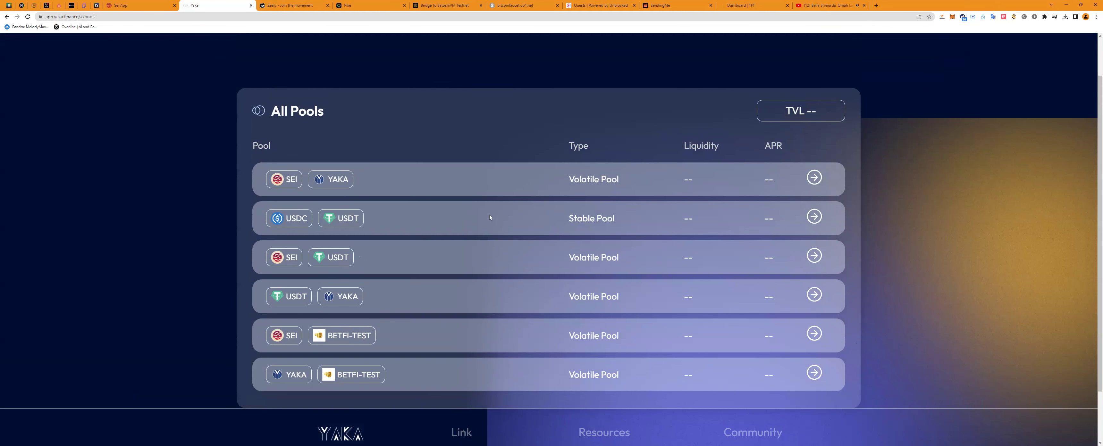
pyautogui.click(815, 177)
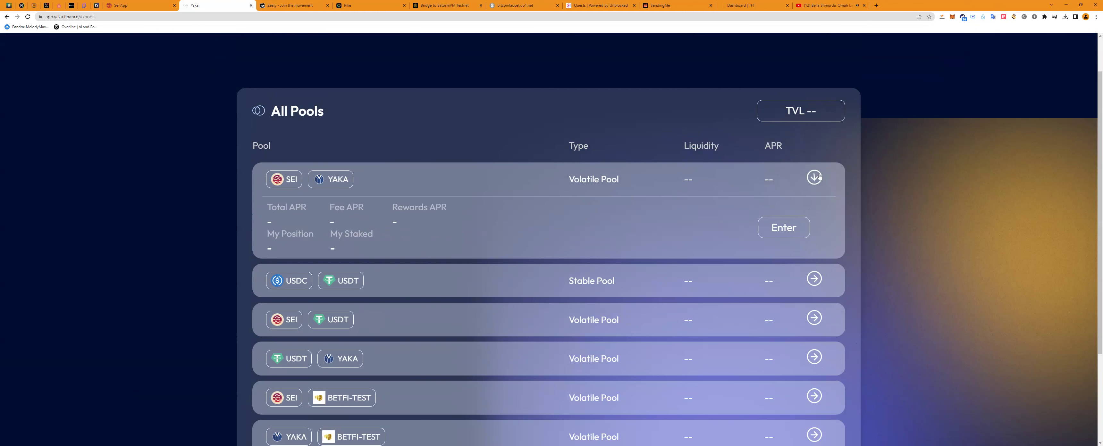
pyautogui.click(778, 235)
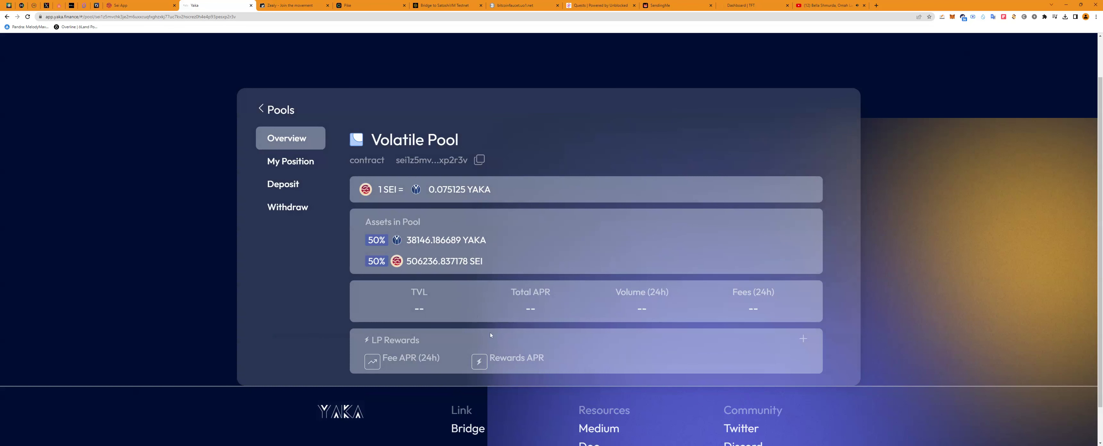
pyautogui.click(283, 184)
pyautogui.click(564, 215)
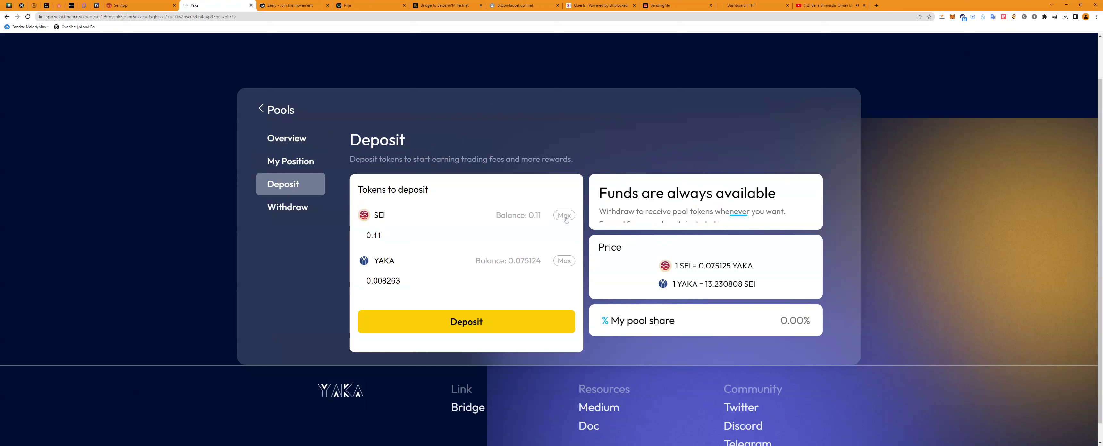
# Max out YAKA (0.075124) and SEI in the deposit, which reports Insufficient SEI Balance
pyautogui.click(570, 263)
pyautogui.click(488, 327)
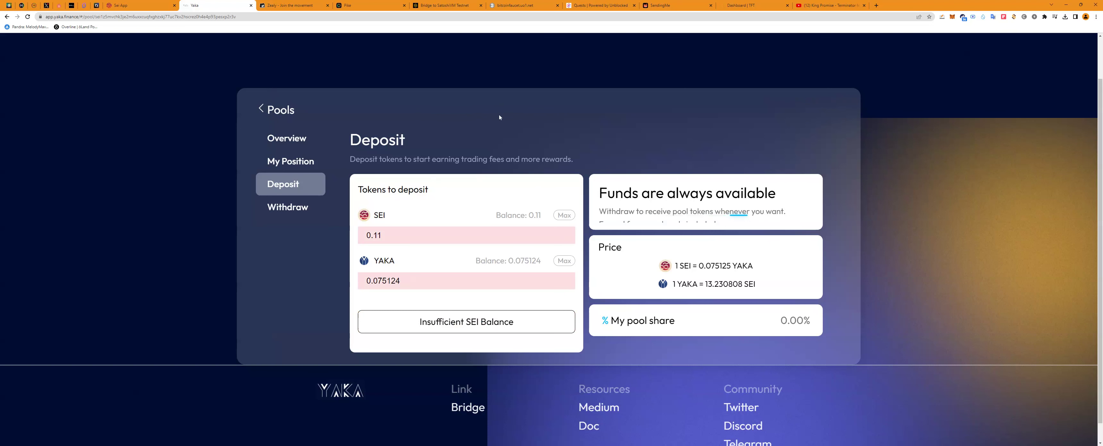
pyautogui.scroll(1, 77, 124)
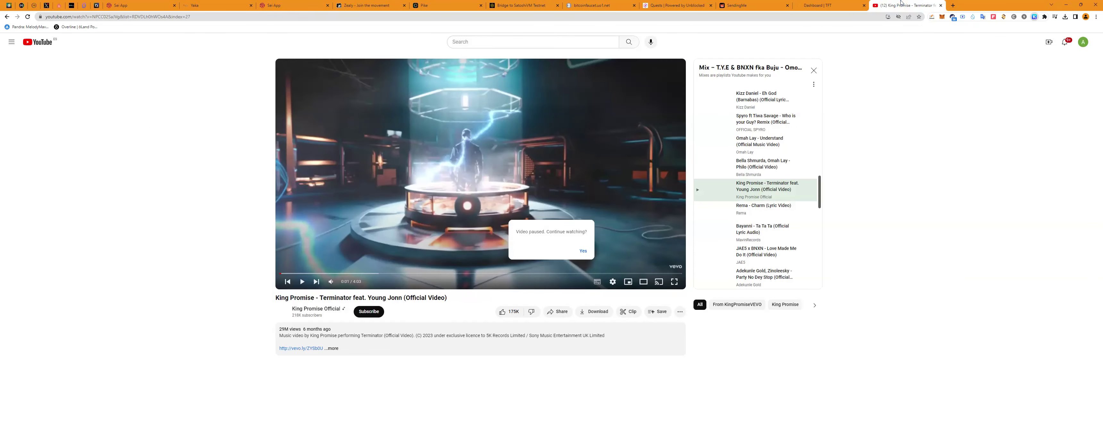
# Resume the music video, then switch to the Sei faucet and pass its wallet address step
pyautogui.click(583, 251)
pyautogui.click(291, 5)
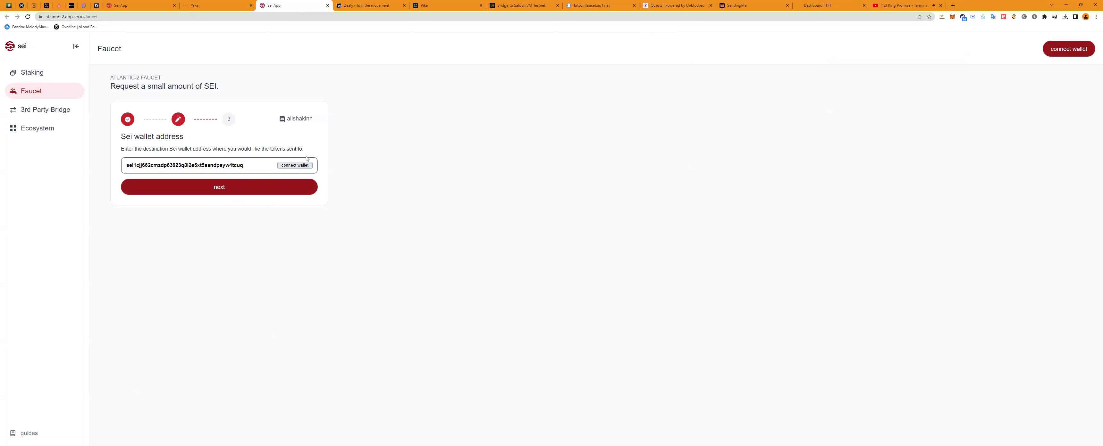
pyautogui.click(218, 193)
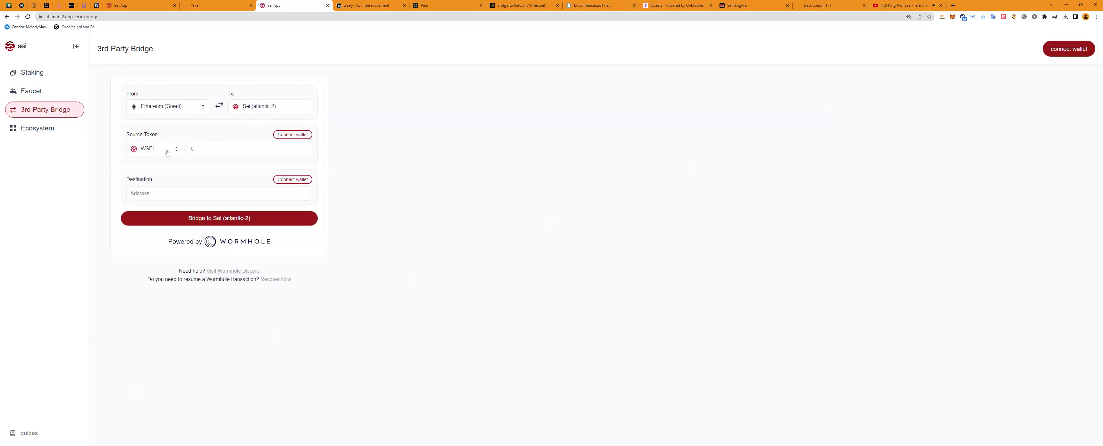
# Connect MetaMask as the source wallet on the Goerli-to-Sei bridge
pyautogui.click(168, 150)
pyautogui.click(294, 136)
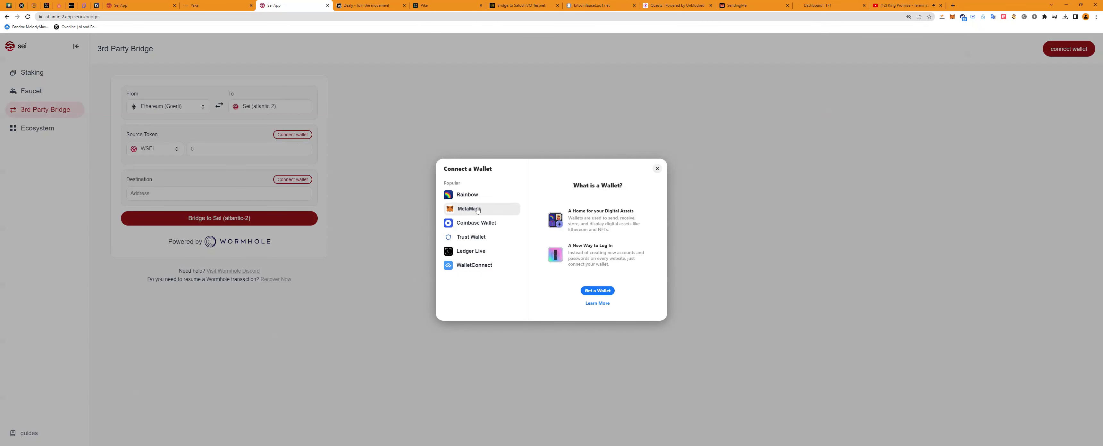
pyautogui.click(479, 209)
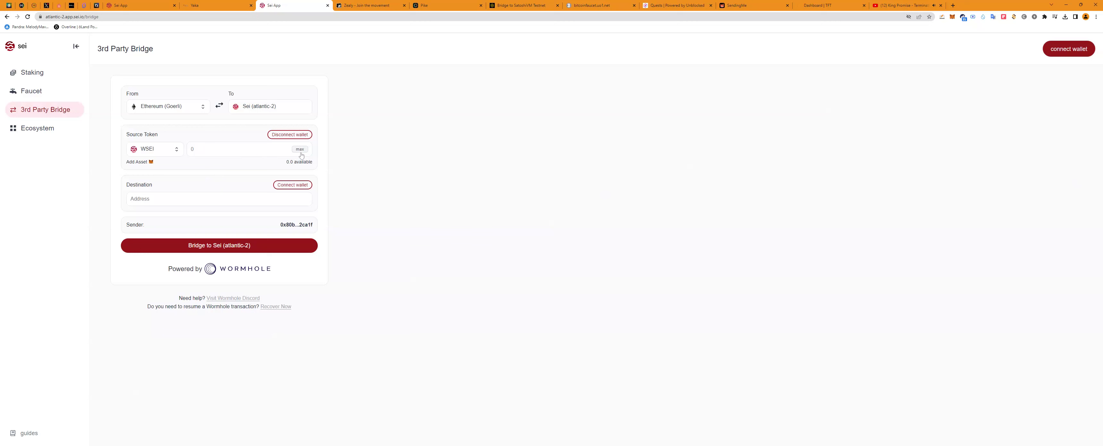
# Set the bridge to send 0.1 ETH from Ethereum Goerli
pyautogui.click(152, 152)
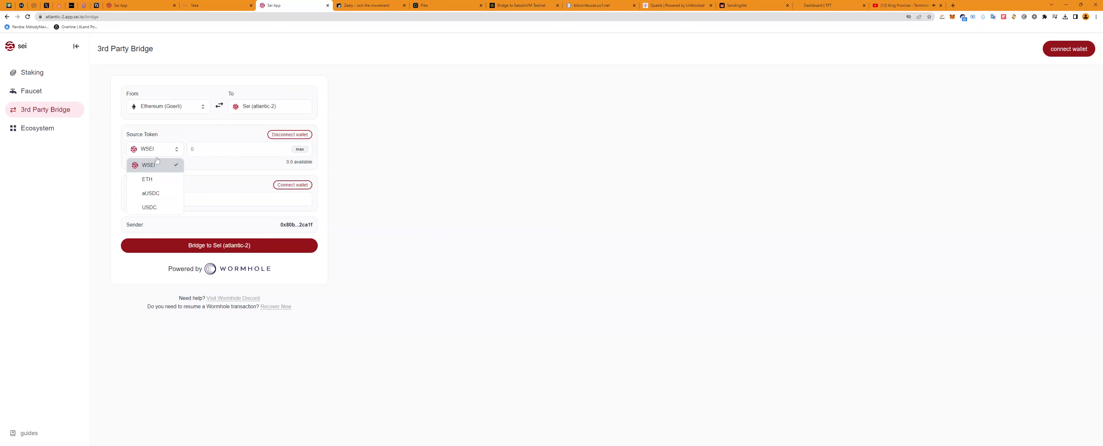
pyautogui.click(163, 182)
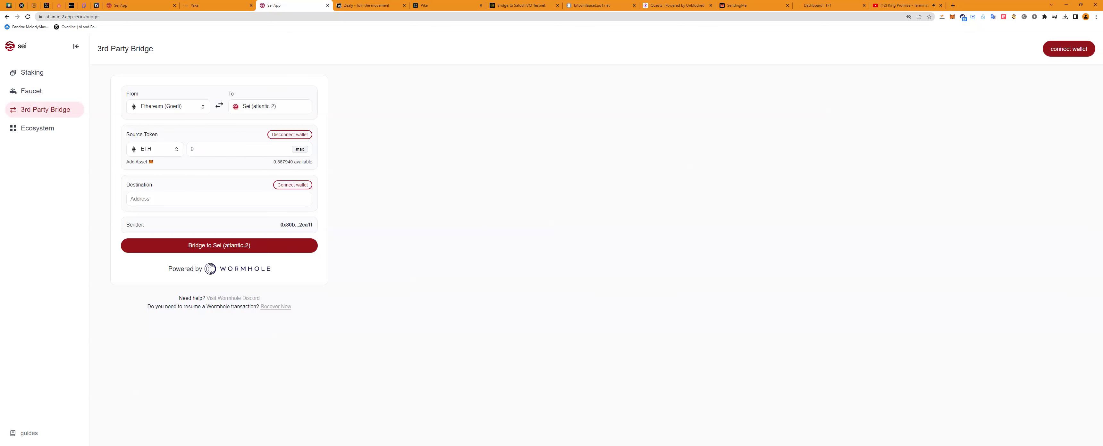
pyautogui.click(191, 149)
pyautogui.click(171, 199)
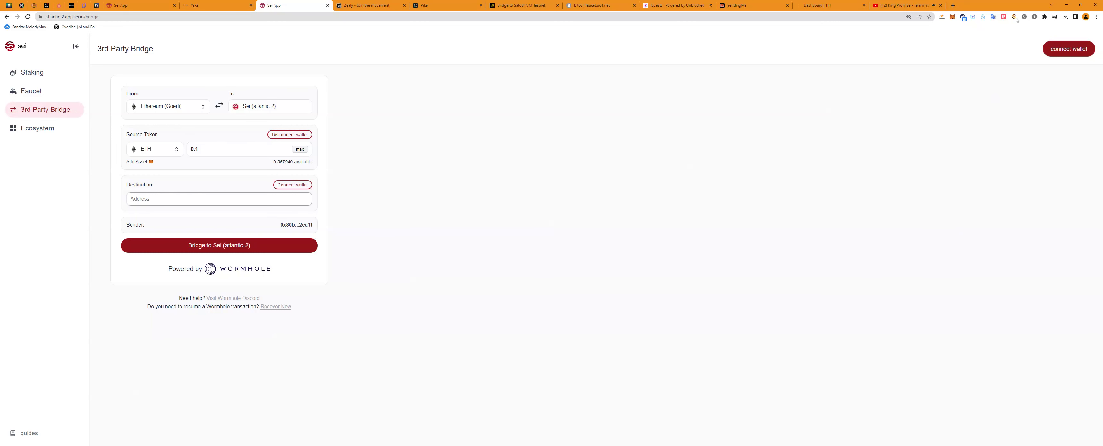
# Look through the browser's installed extensions
pyautogui.click(1045, 16)
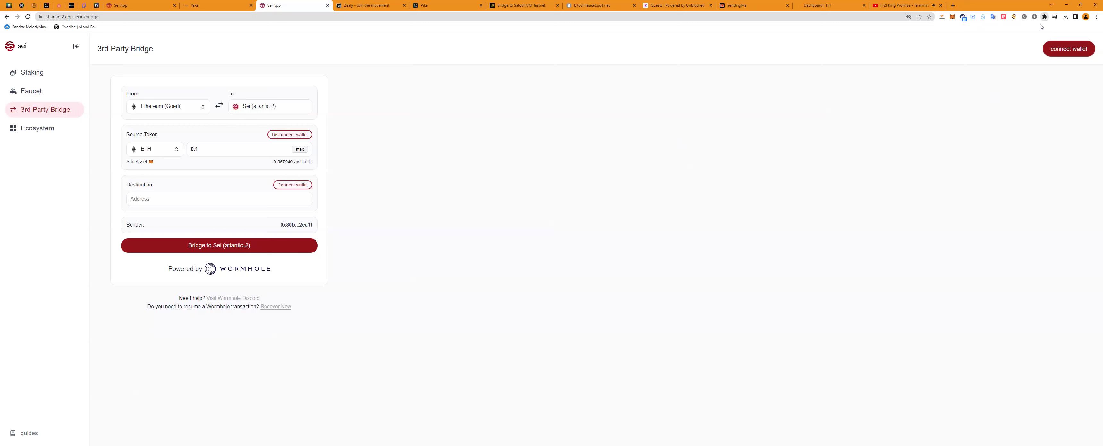
pyautogui.click(997, 117)
pyautogui.click(1019, 114)
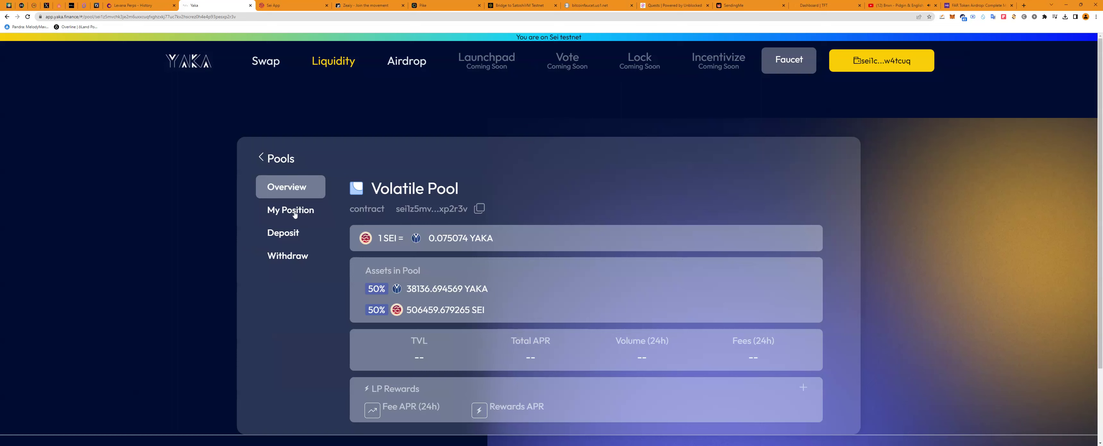
# Reopen the SEI/YAKA deposit form, then return to the All Pools list
pyautogui.click(286, 236)
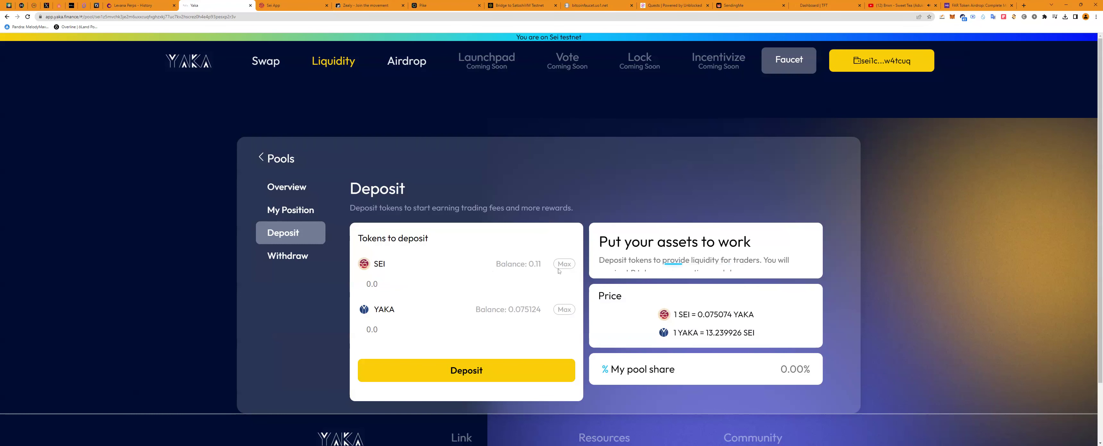
pyautogui.click(281, 159)
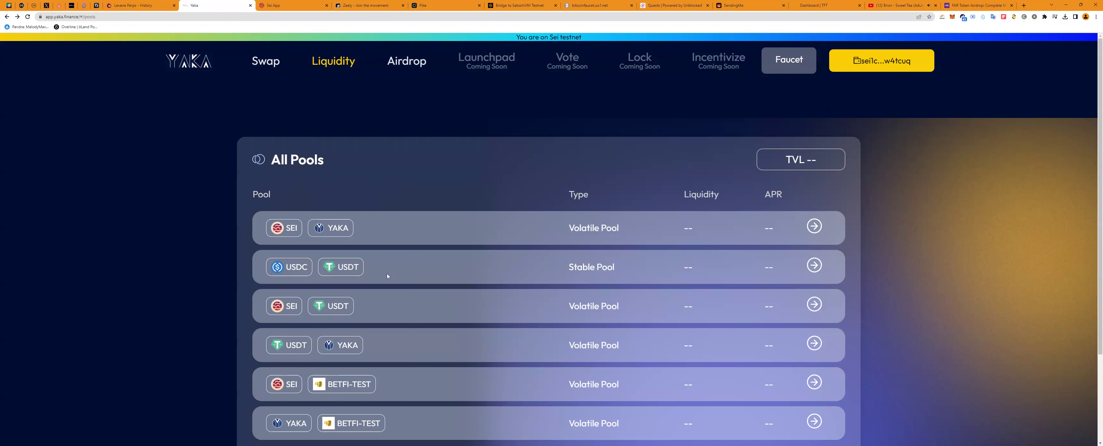